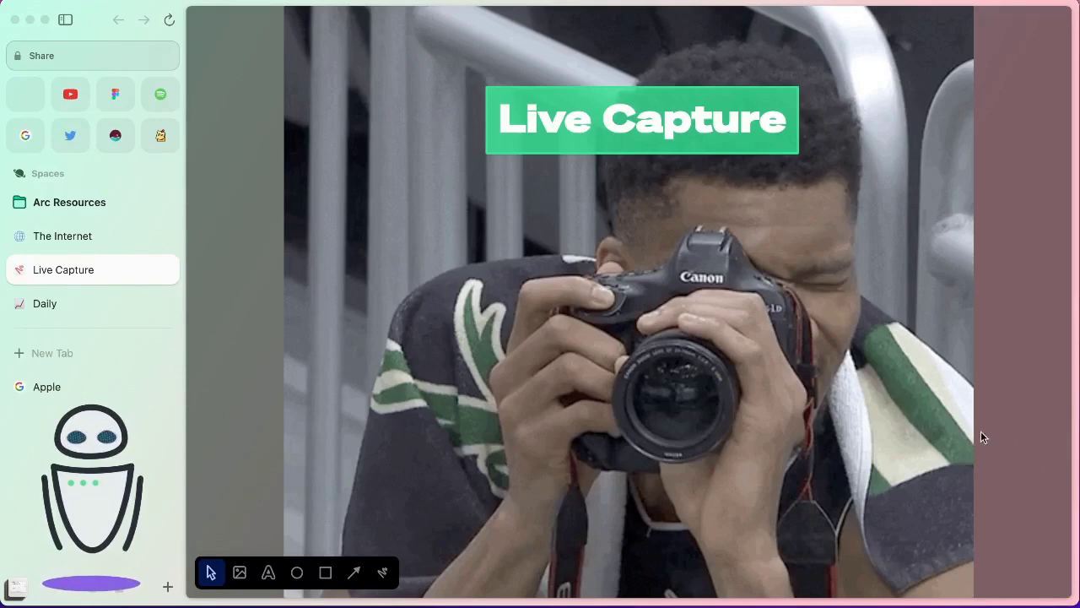
Step: Switch from the Live Capture easel to the Daily easel and look over its captures
scroll(966, 415, "down", 1)
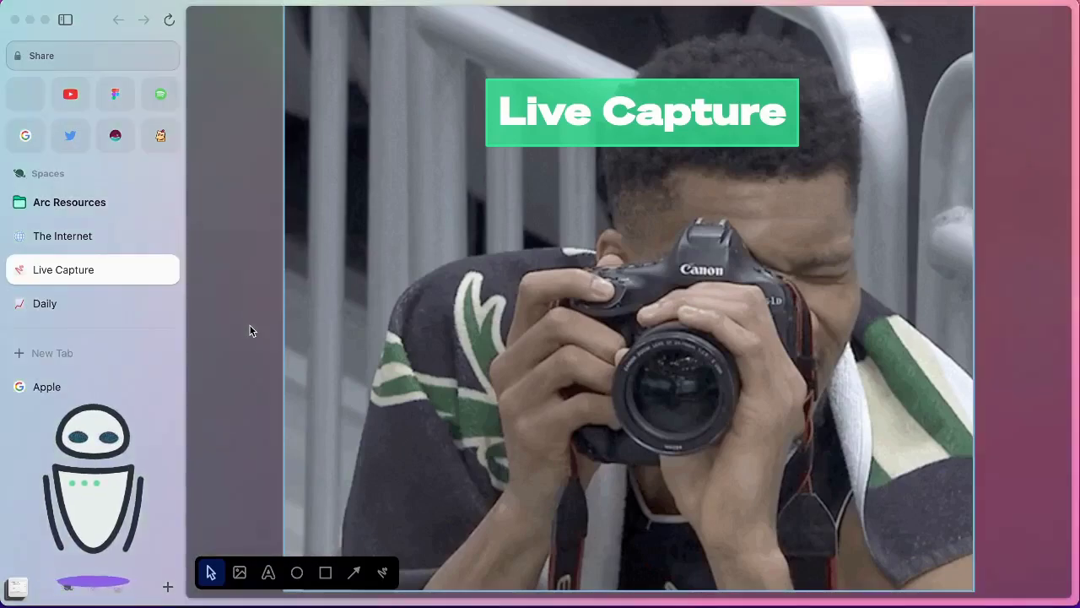
key("ctrl+Tab")
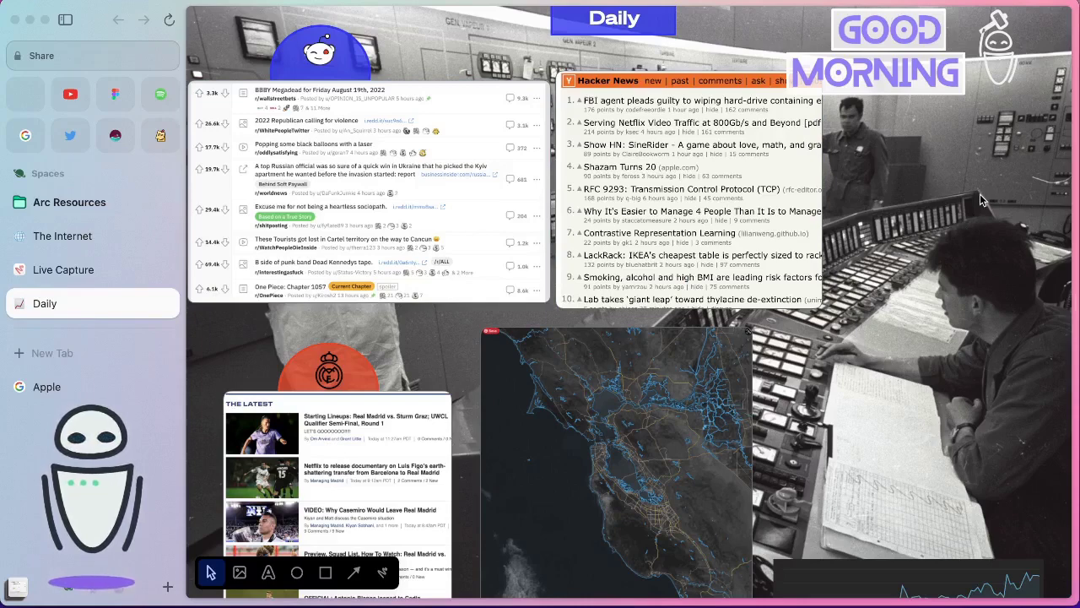
scroll(980, 193, "up", 1)
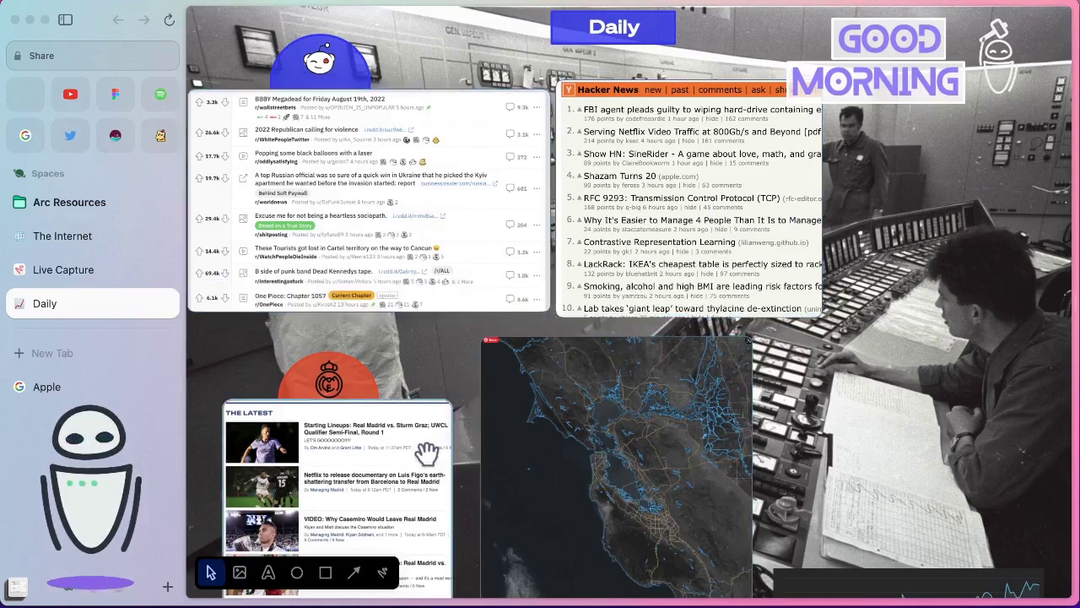
scroll(426, 453, "down", 2)
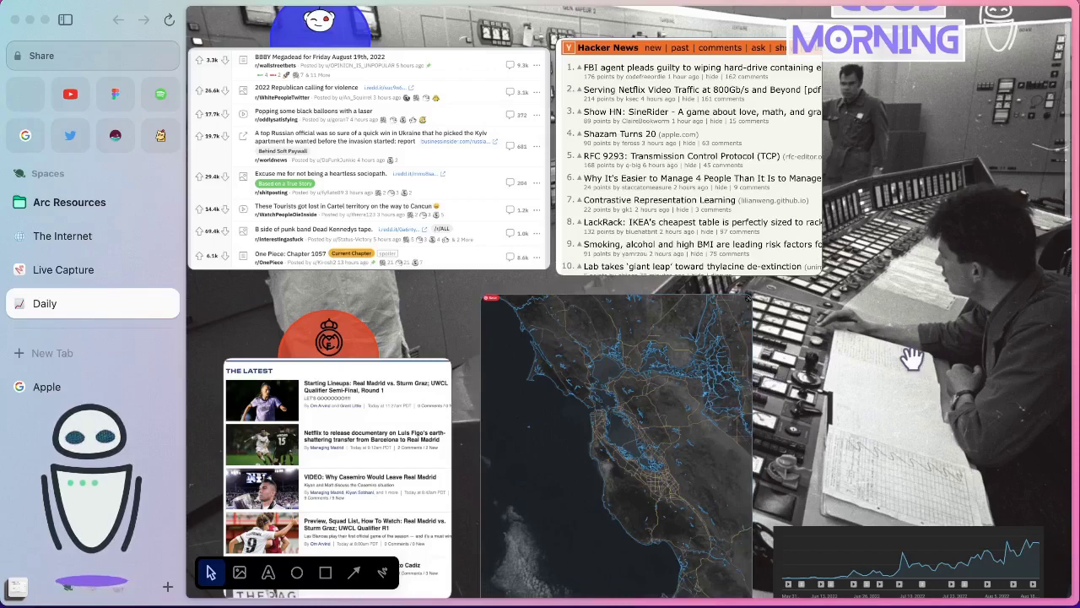
scroll(911, 357, "down", 1)
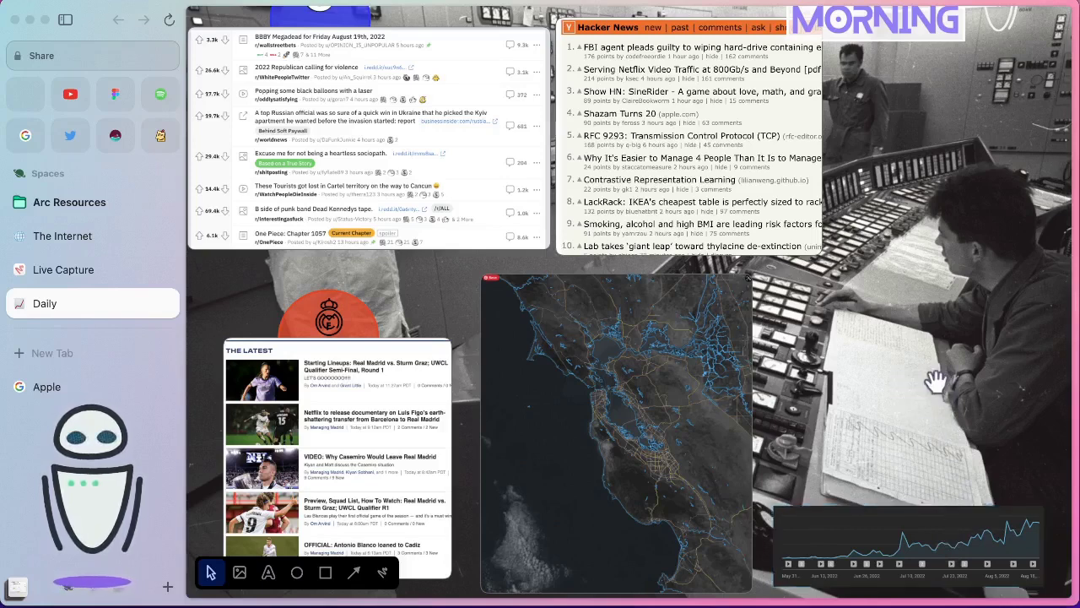
scroll(935, 381, "up", 3)
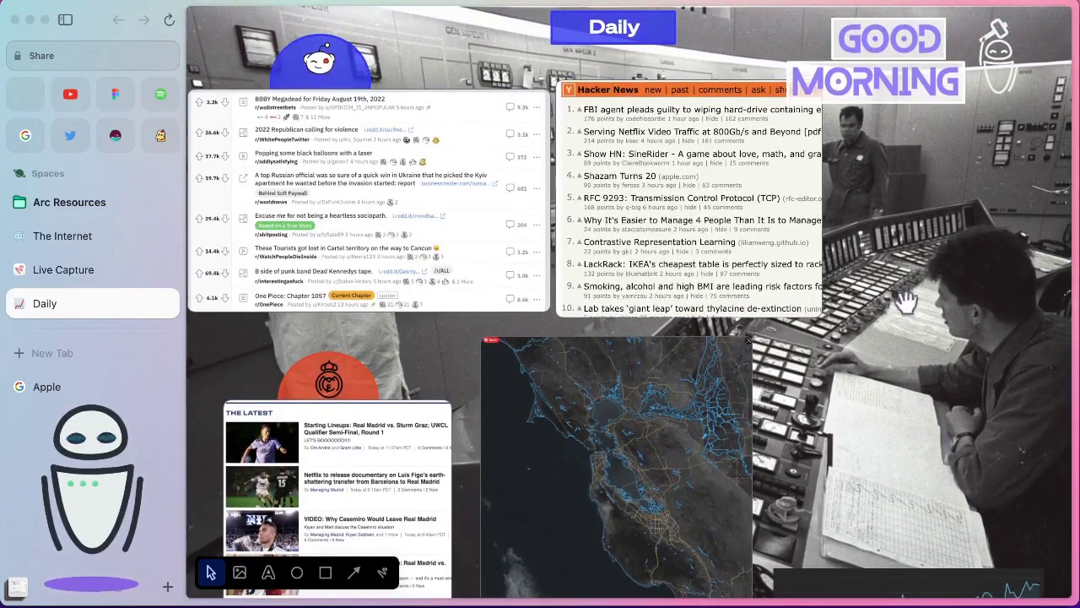
Step: Pause the live updates of the Hacker News capture on the Daily easel, and resume them
mouse_move(784, 210)
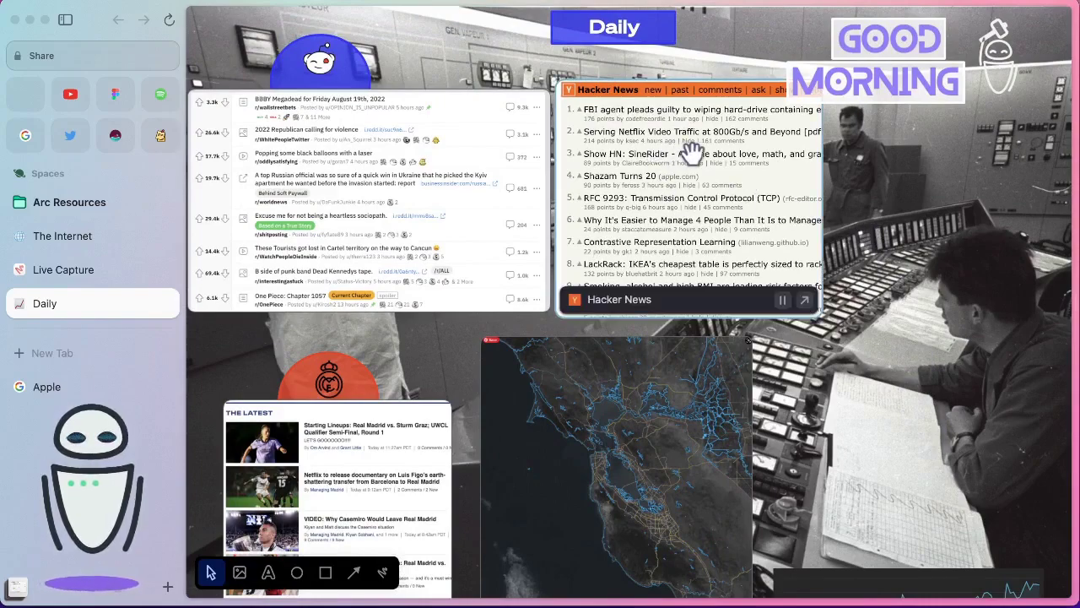
scroll(707, 158, "up", 5)
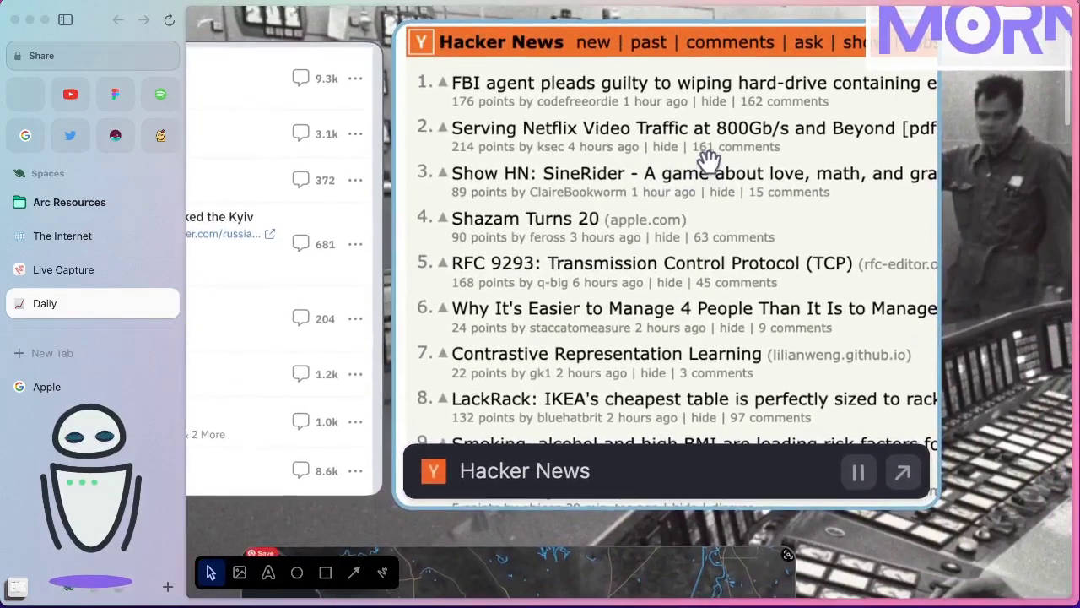
scroll(707, 159, "up", 1)
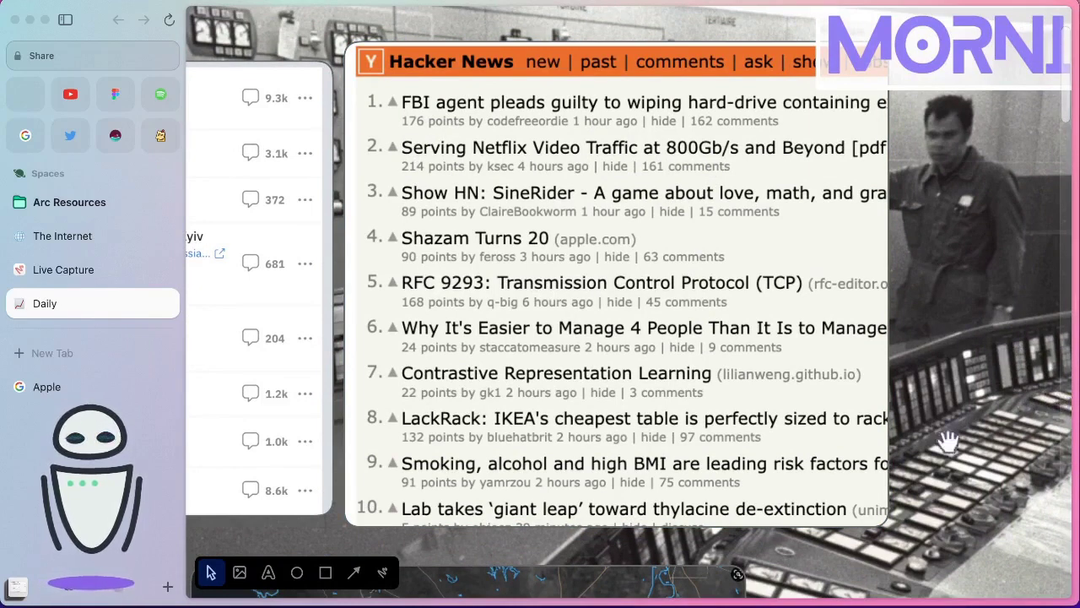
mouse_move(810, 510)
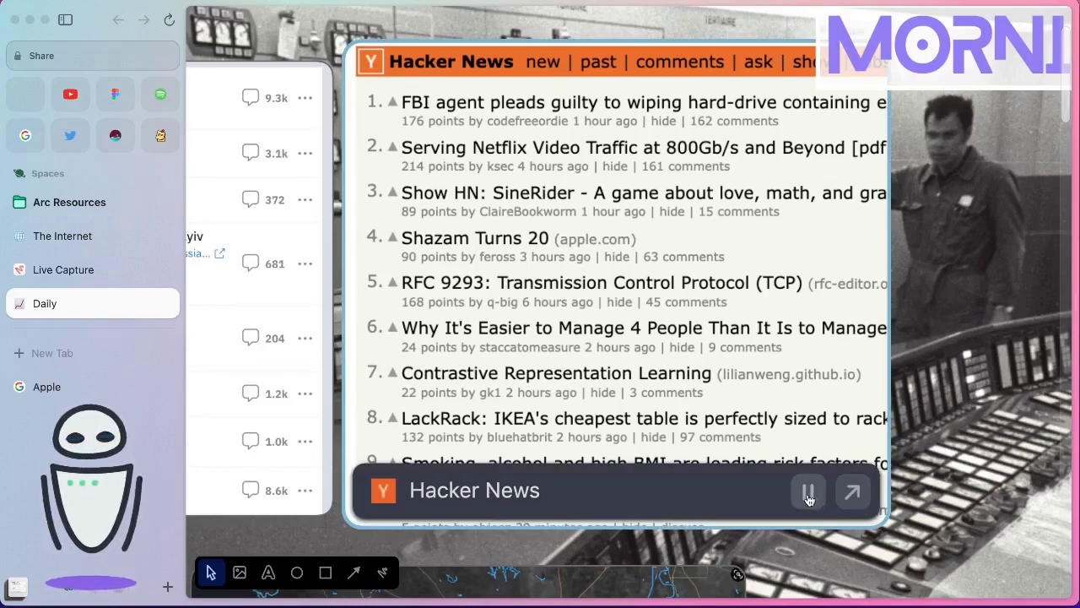
left_click(808, 494)
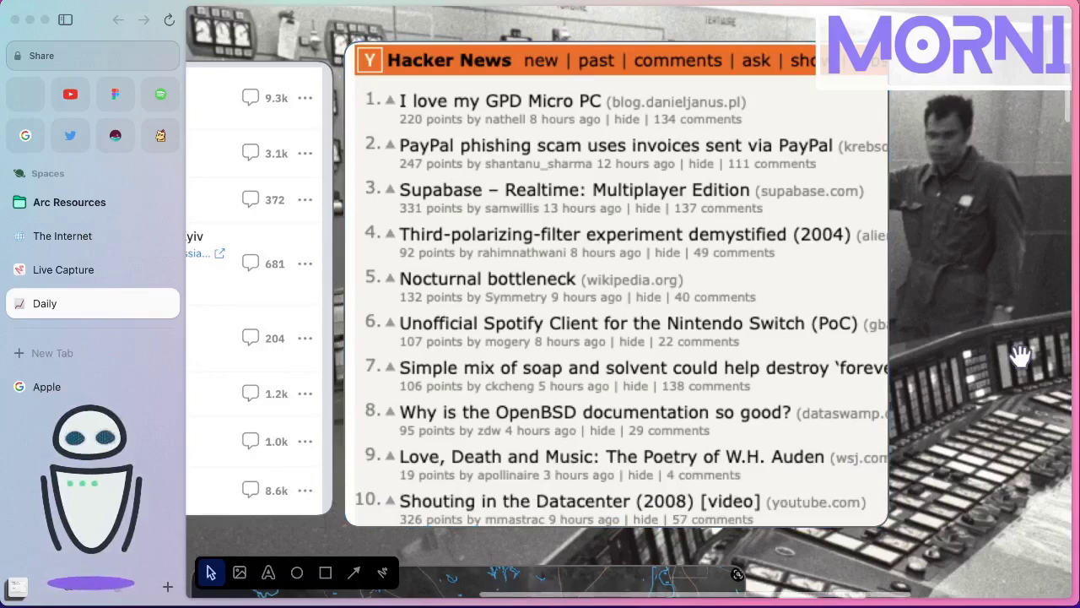
scroll(1021, 354, "right", 2)
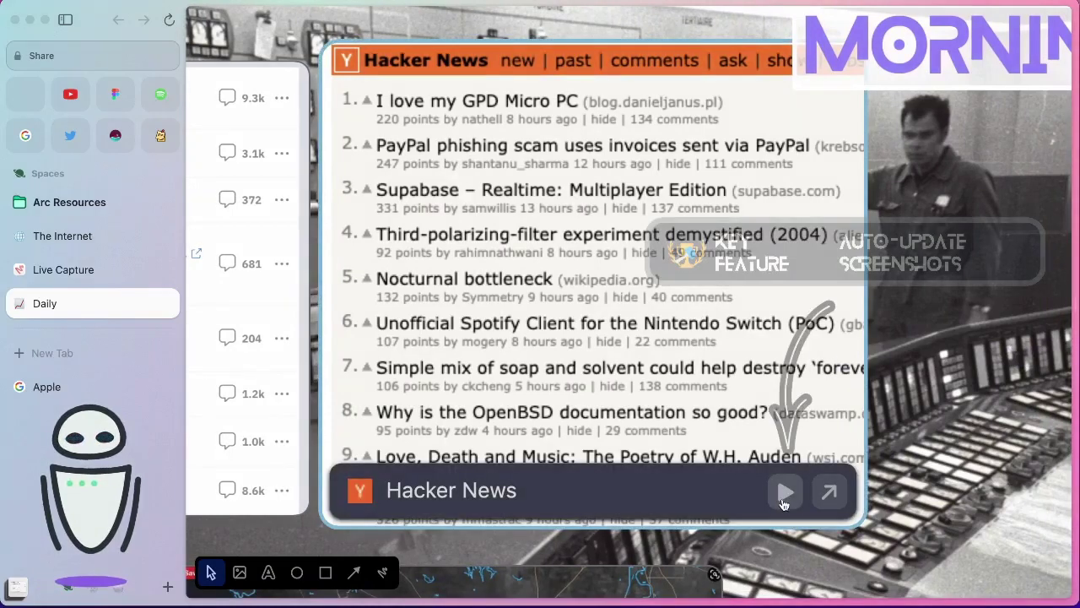
left_click(783, 489)
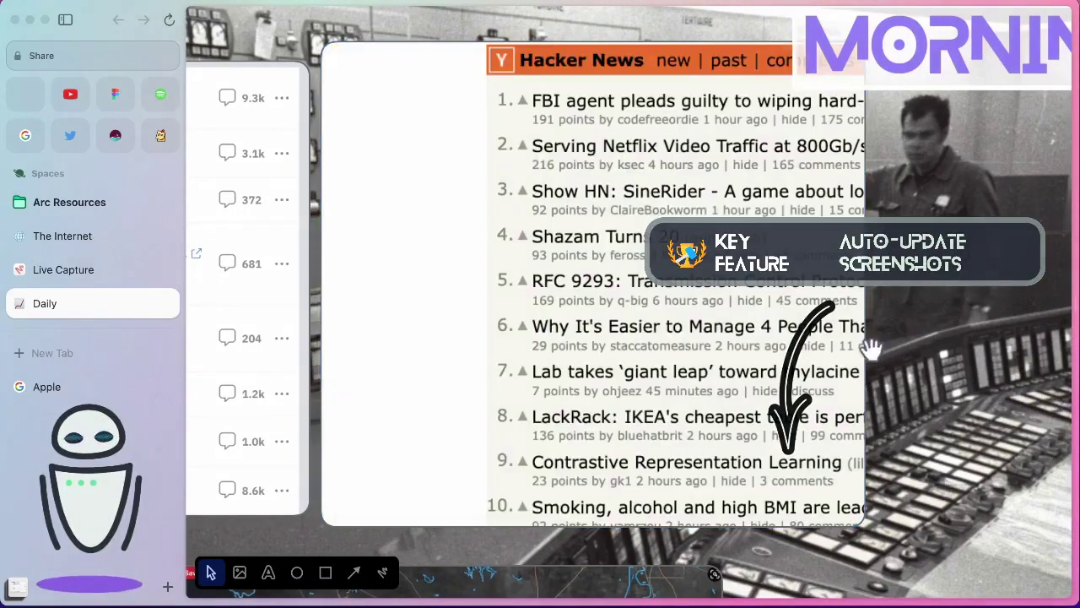
Step: Examine the Hacker News, Reddit, Real Madrid and fog map captures on the Daily easel
scroll(768, 344, "down", 3)
scroll(772, 341, "up", 5)
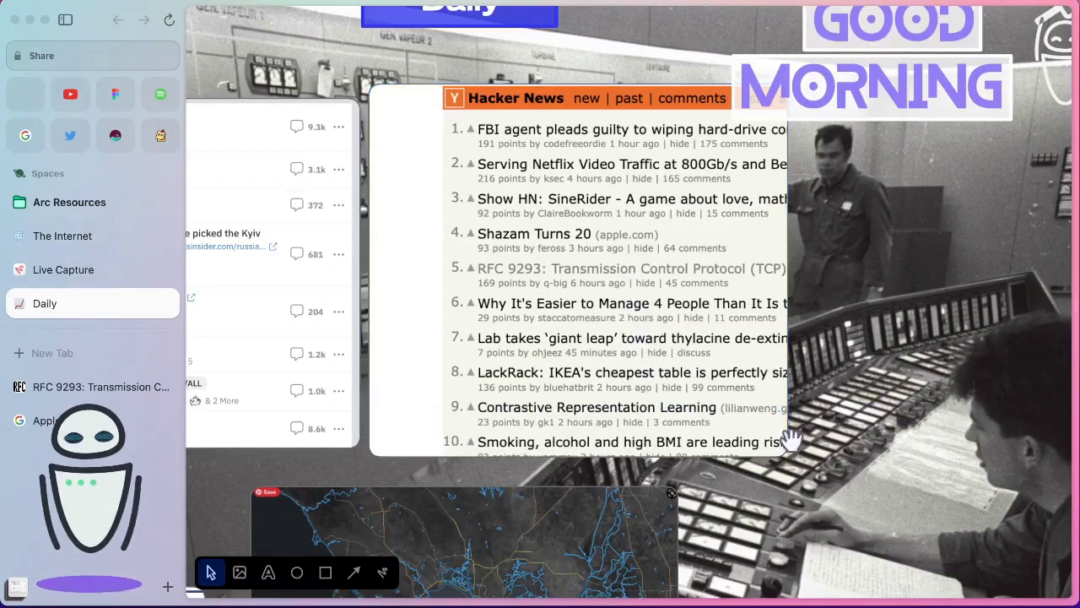
mouse_move(719, 448)
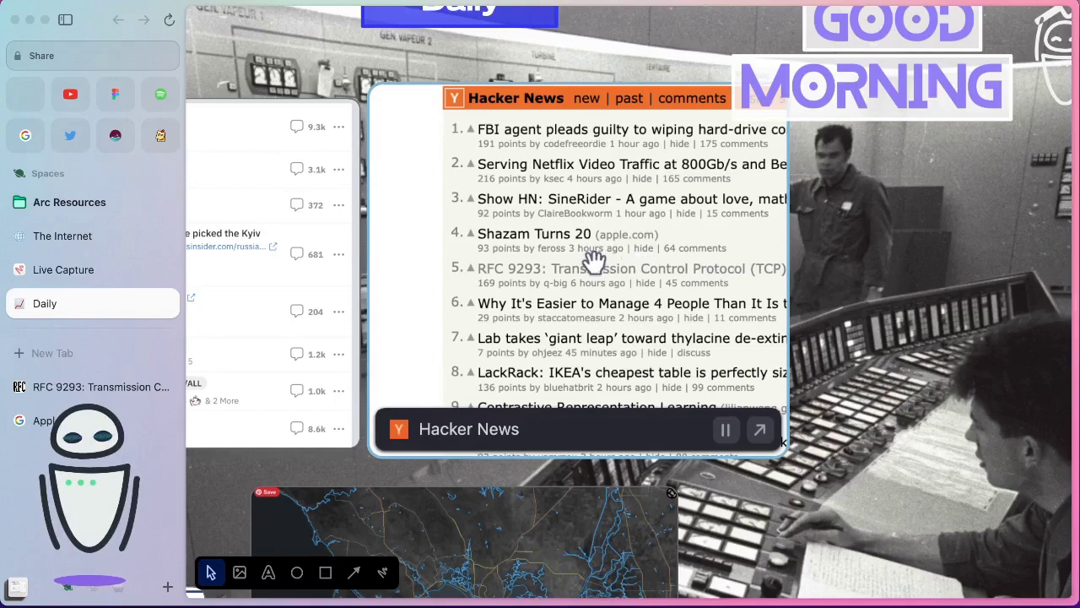
scroll(839, 282, "down", 5)
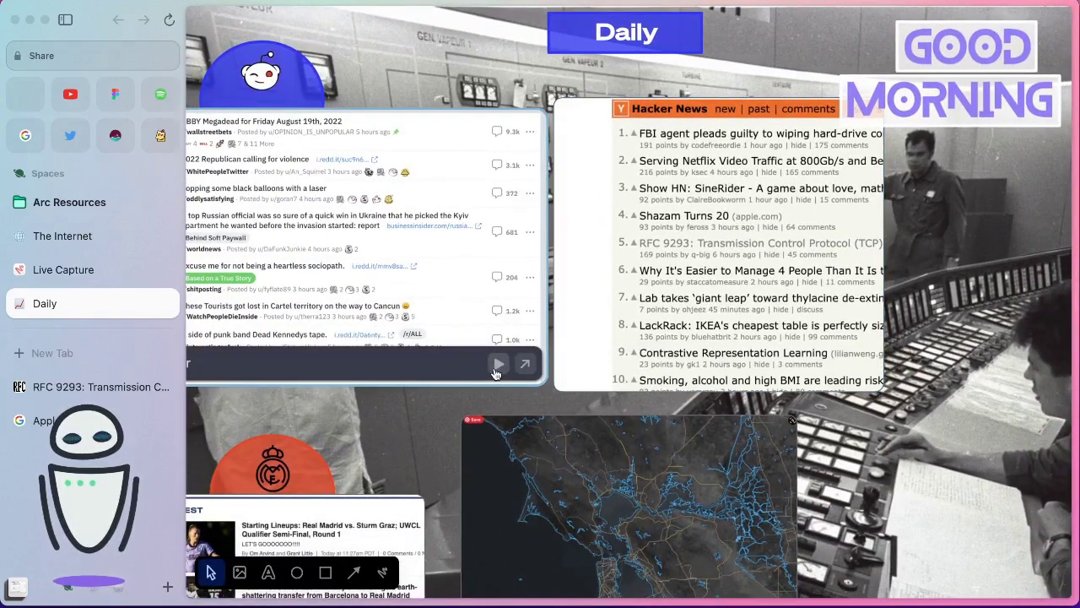
scroll(429, 407, "down", 5)
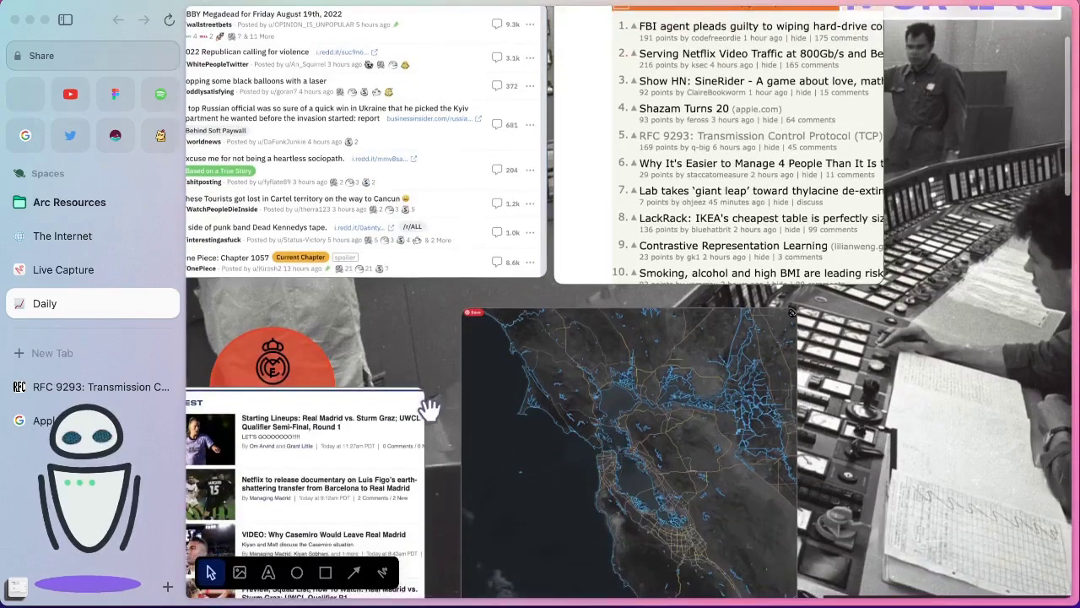
scroll(429, 407, "down", 2)
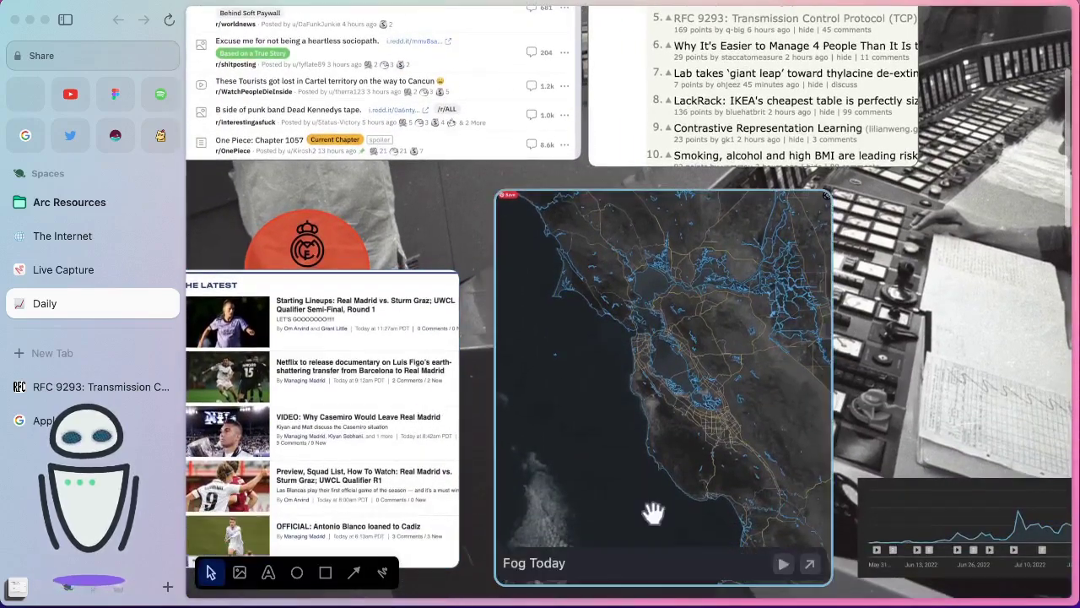
scroll(907, 272, "up", 5)
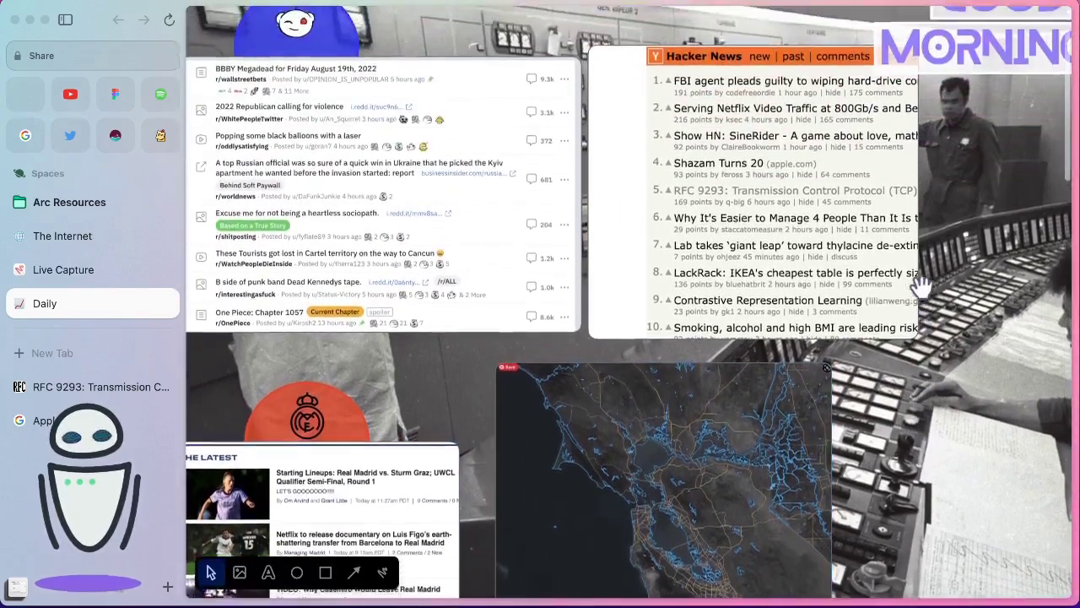
scroll(720, 309, "up", 3)
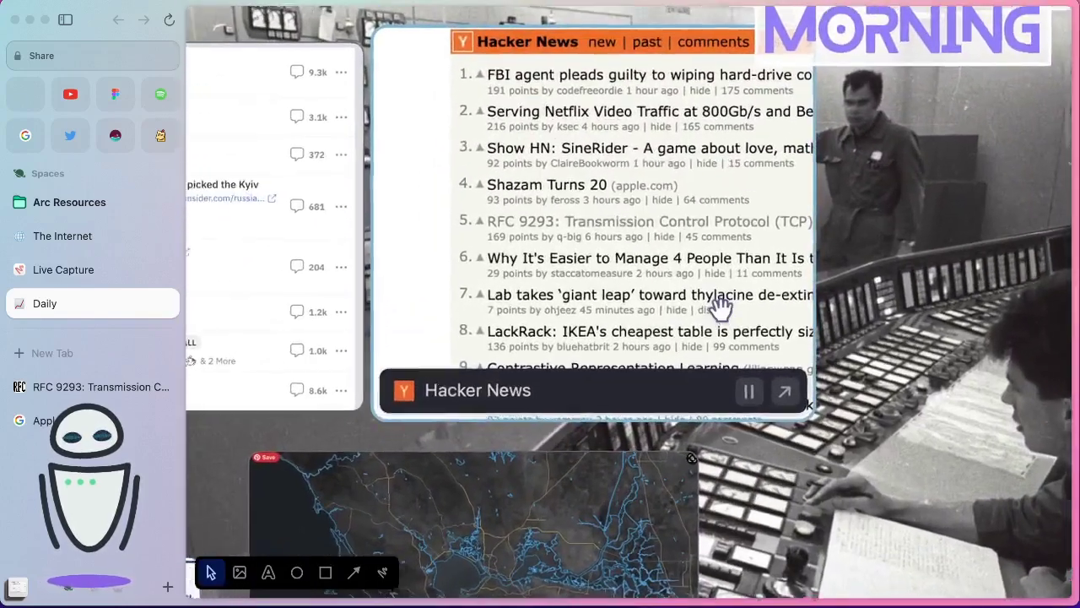
scroll(721, 309, "up", 2)
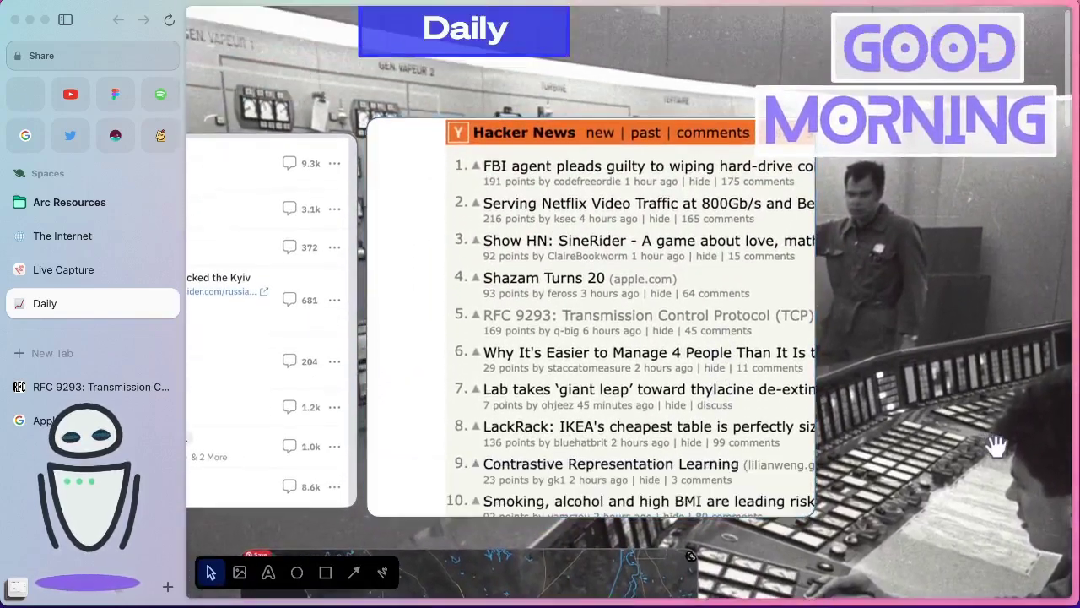
Step: Open the Netflix video traffic story from the live Hacker News capture, skim its PDF, and return to the Daily easel
left_click(633, 206)
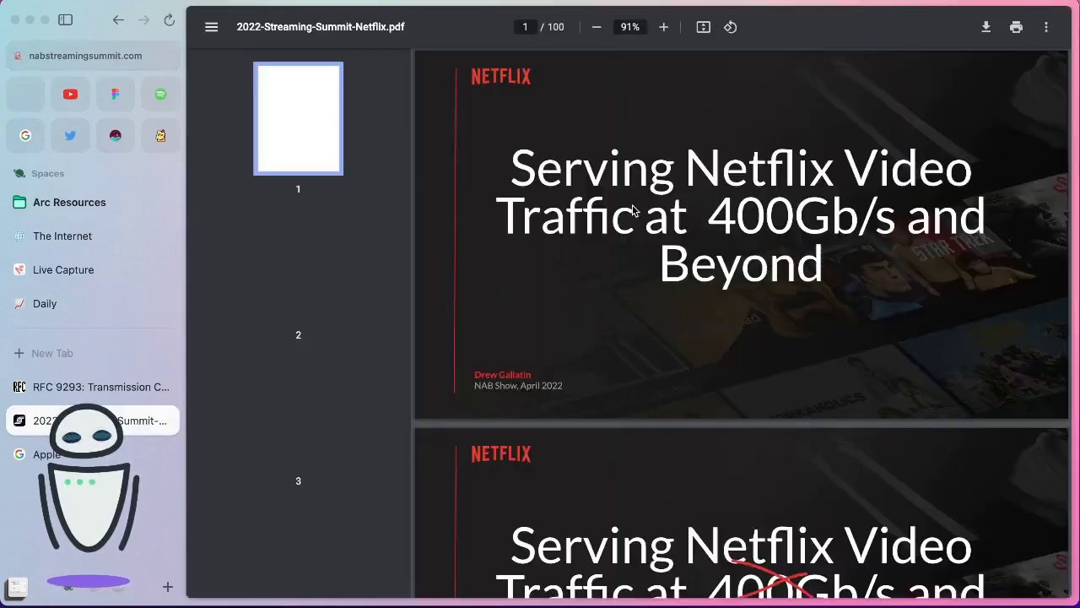
scroll(659, 438, "down", 3)
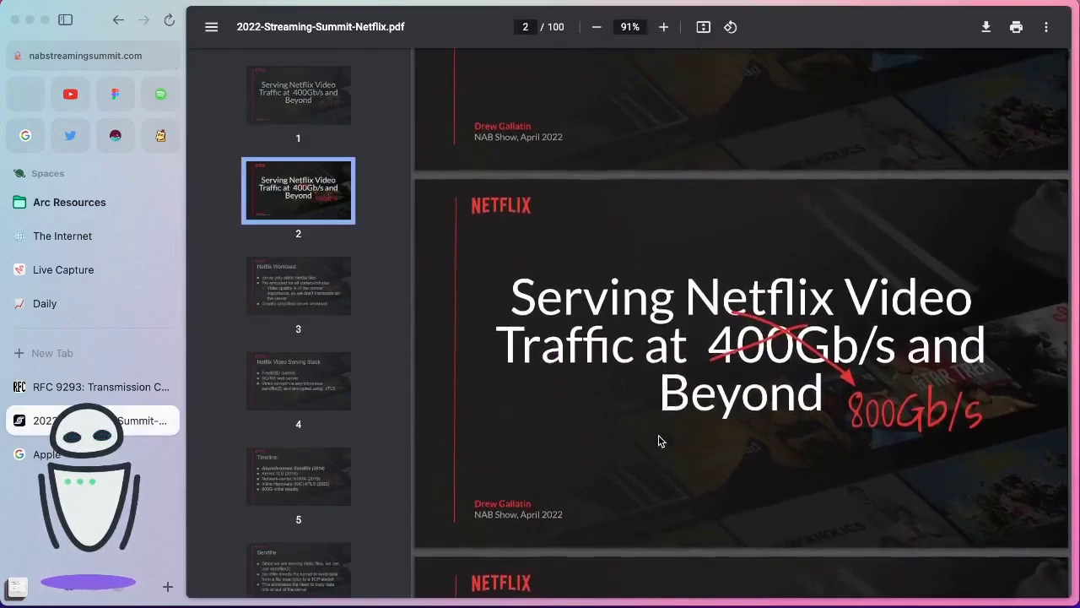
scroll(659, 437, "up", 4)
left_click(51, 303)
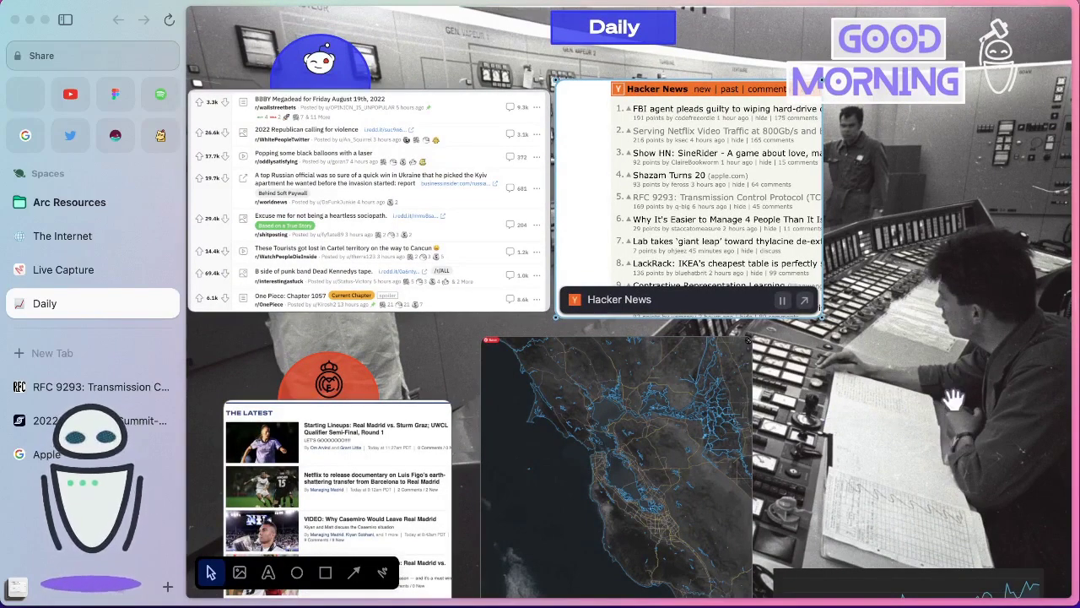
Step: Capture the search bar and top news stories of the Apple Google News results and send the capture to the Daily easel
scroll(953, 401, "down", 6)
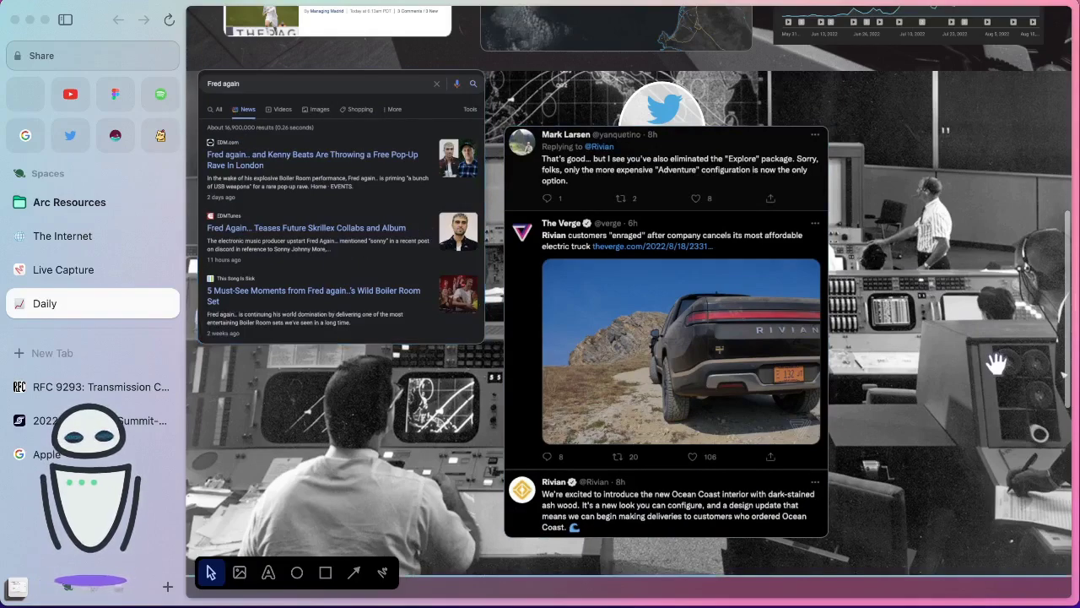
scroll(996, 363, "up", 2)
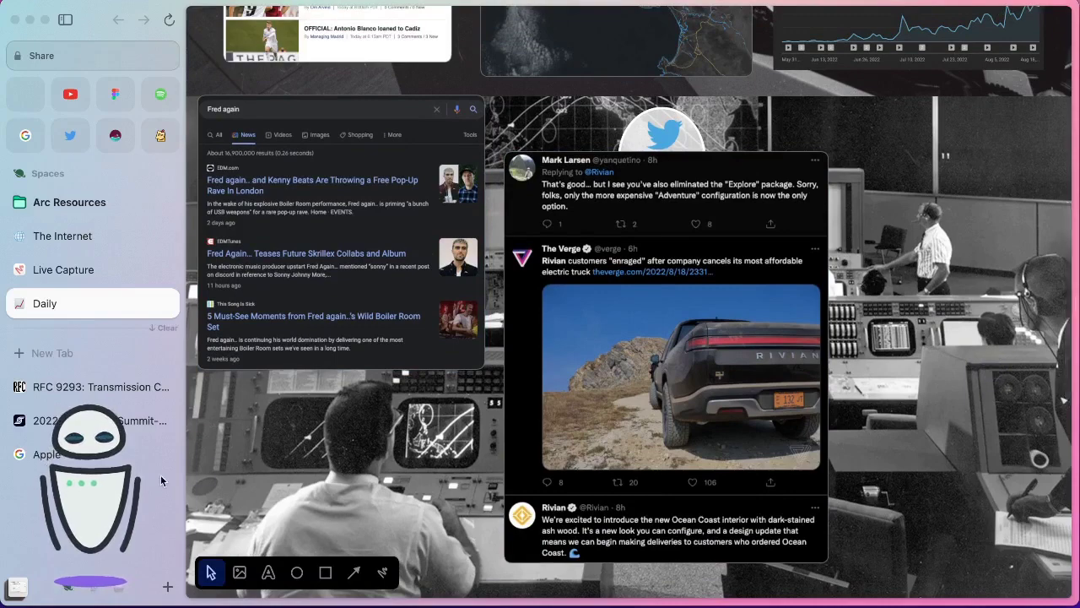
left_click(73, 456)
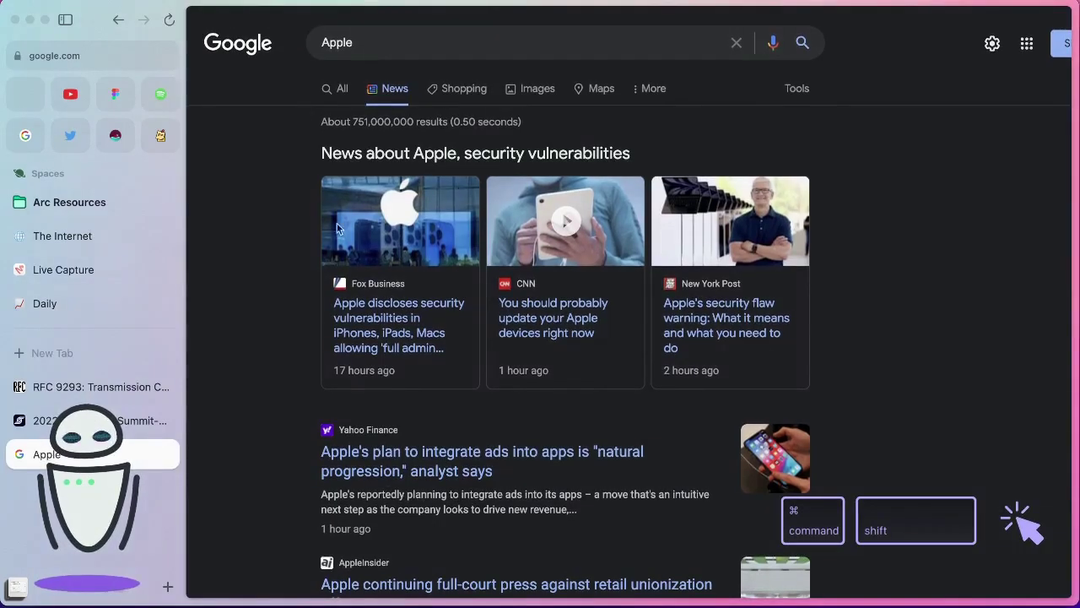
left_click_drag(852, 415, 300, 13)
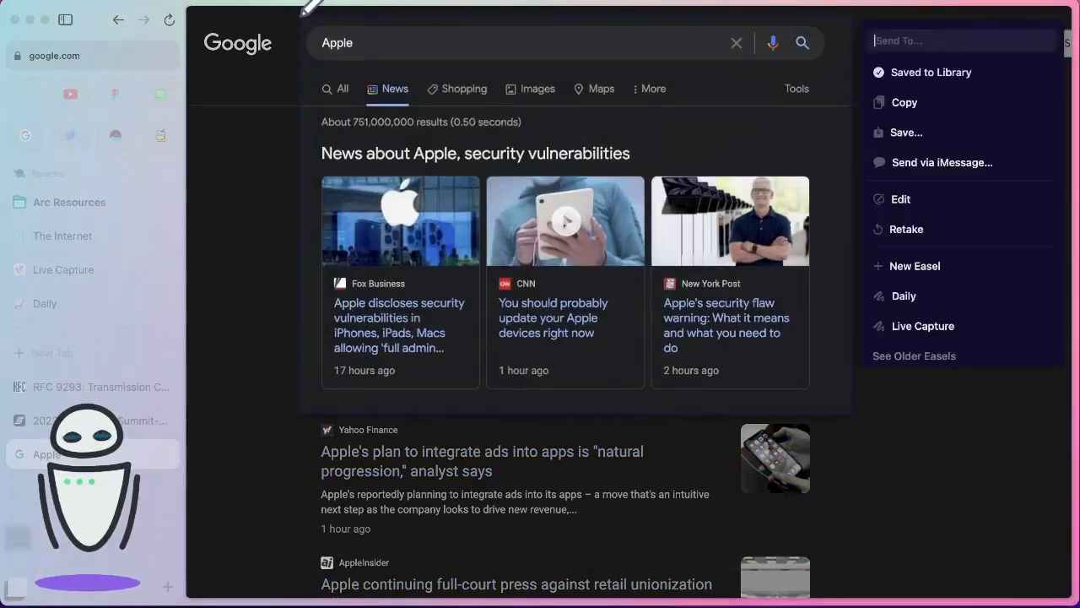
left_click(918, 294)
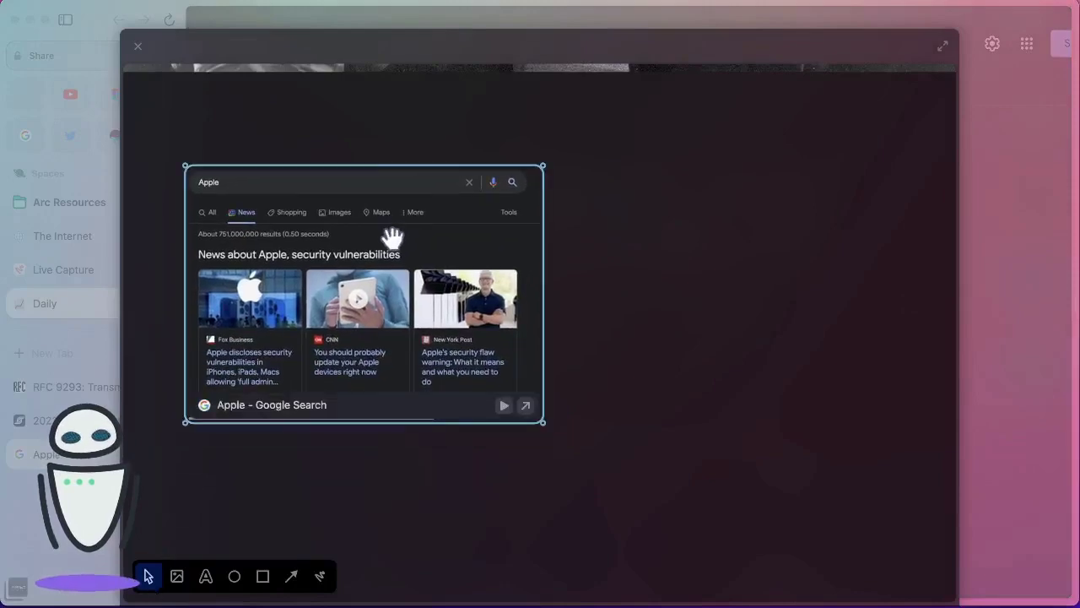
Step: Place the Apple news capture, scaled down, directly below the Fred again capture on the easel and turn on its live updates
scroll(391, 237, "up", 5)
left_click_drag(379, 412, 355, 210)
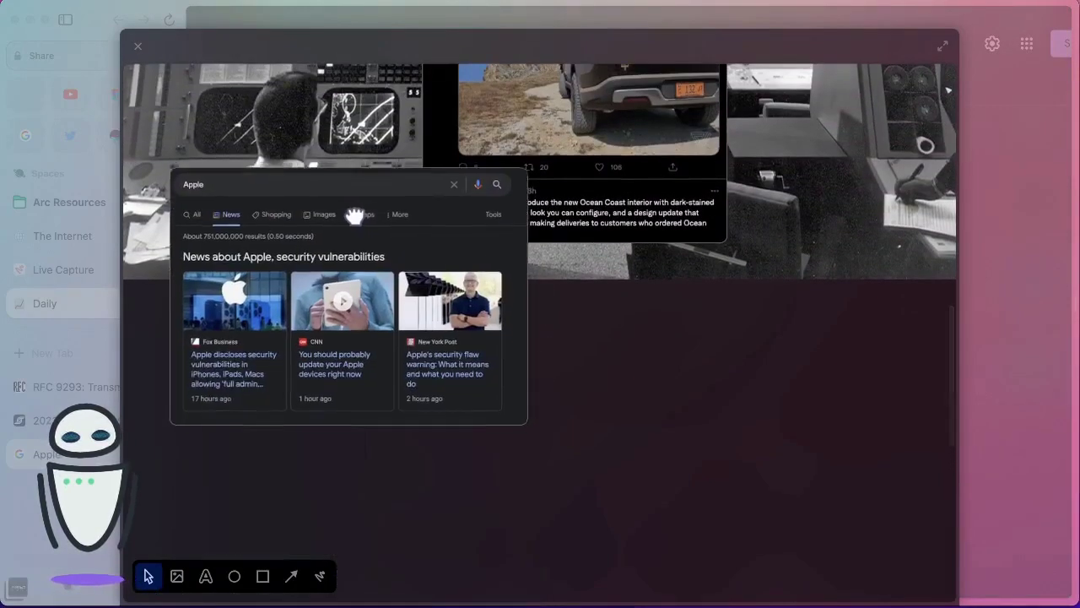
scroll(349, 174, "up", 5)
scroll(351, 173, "up", 2)
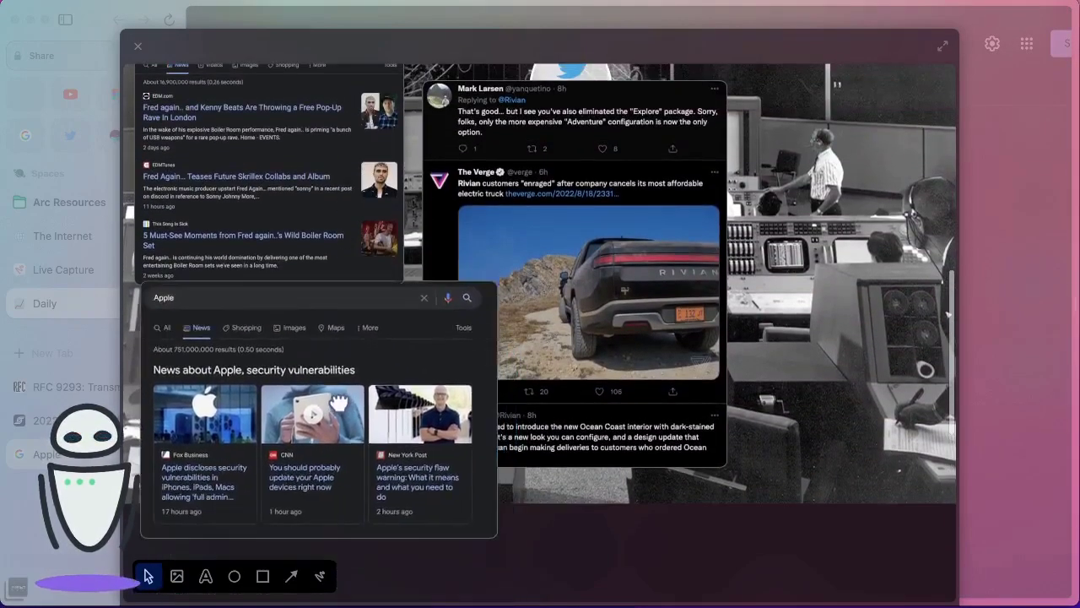
left_click(371, 488)
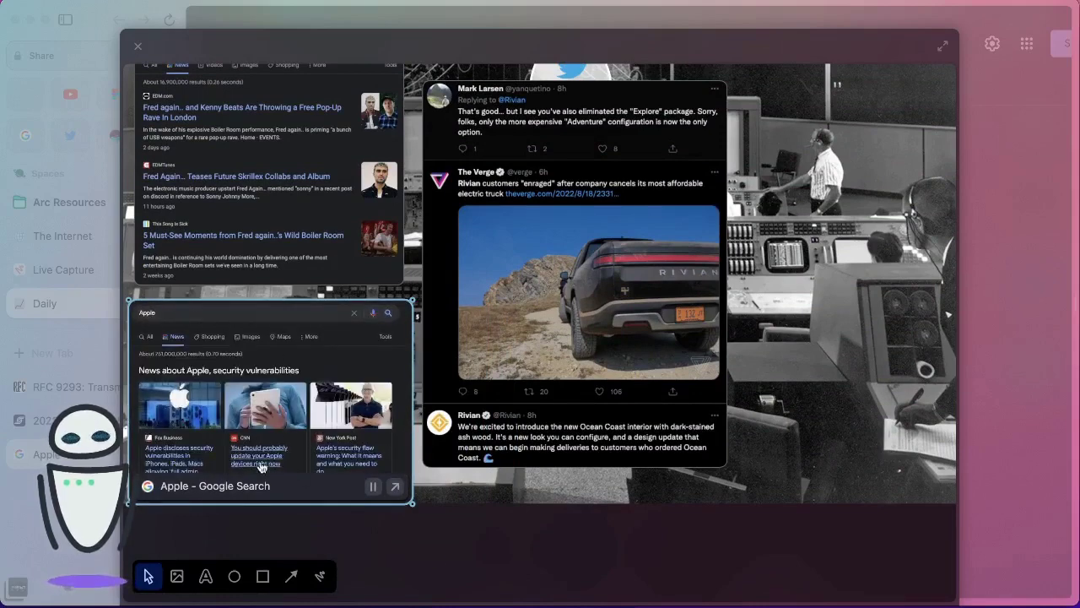
Step: Review the Daily easel from the new Apple capture up to the Reddit and Hacker News captures
scroll(266, 411, "down", 1)
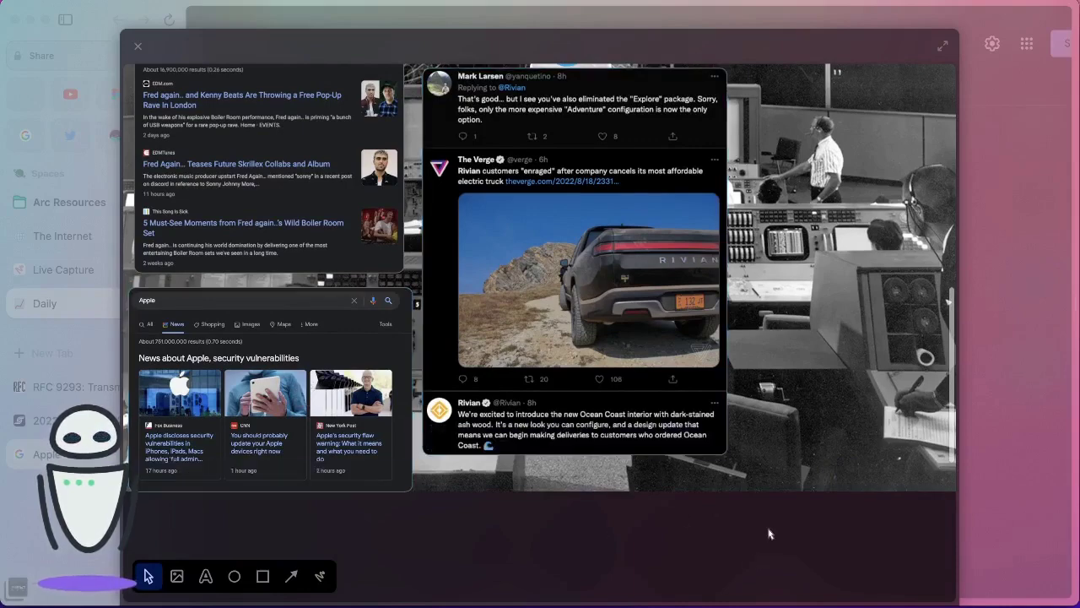
scroll(769, 533, "up", 5)
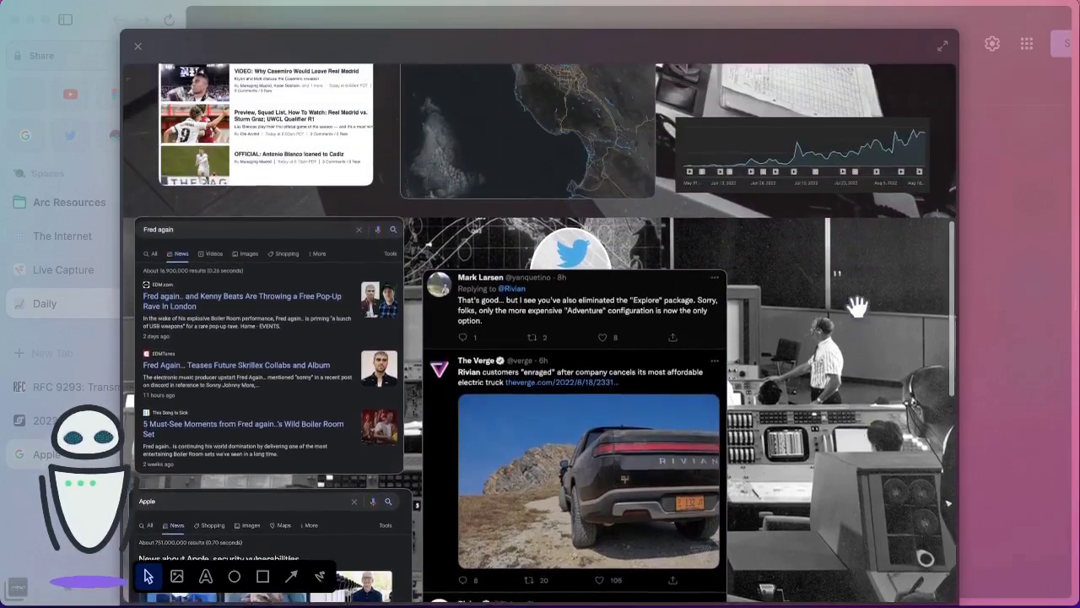
scroll(858, 305, "up", 8)
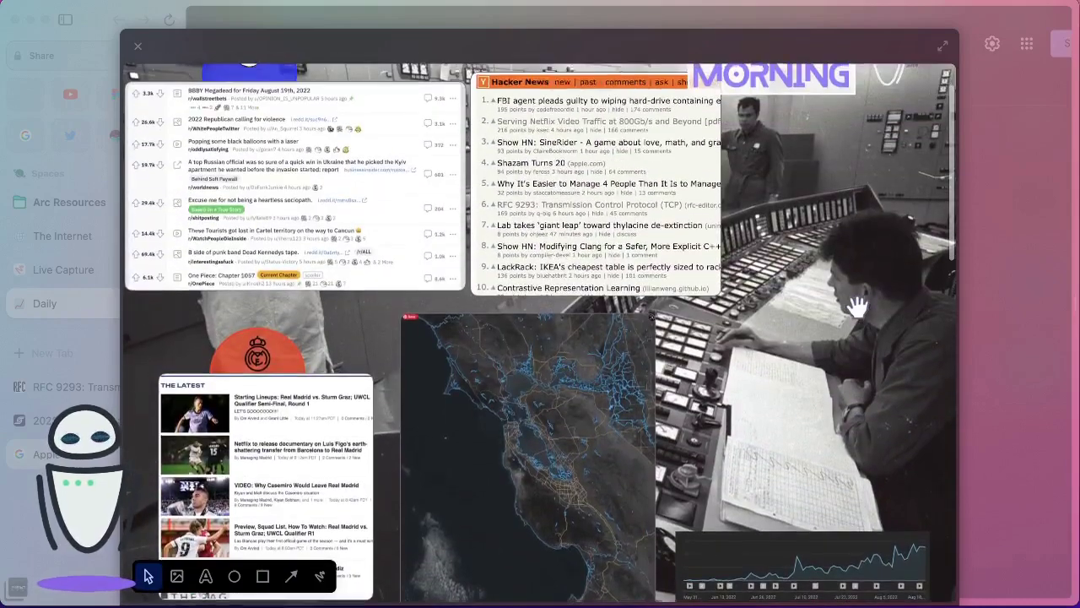
Step: Turn on live updates for the Fog Today map capture on the Daily easel and pause them again
scroll(857, 306, "down", 2)
mouse_move(549, 380)
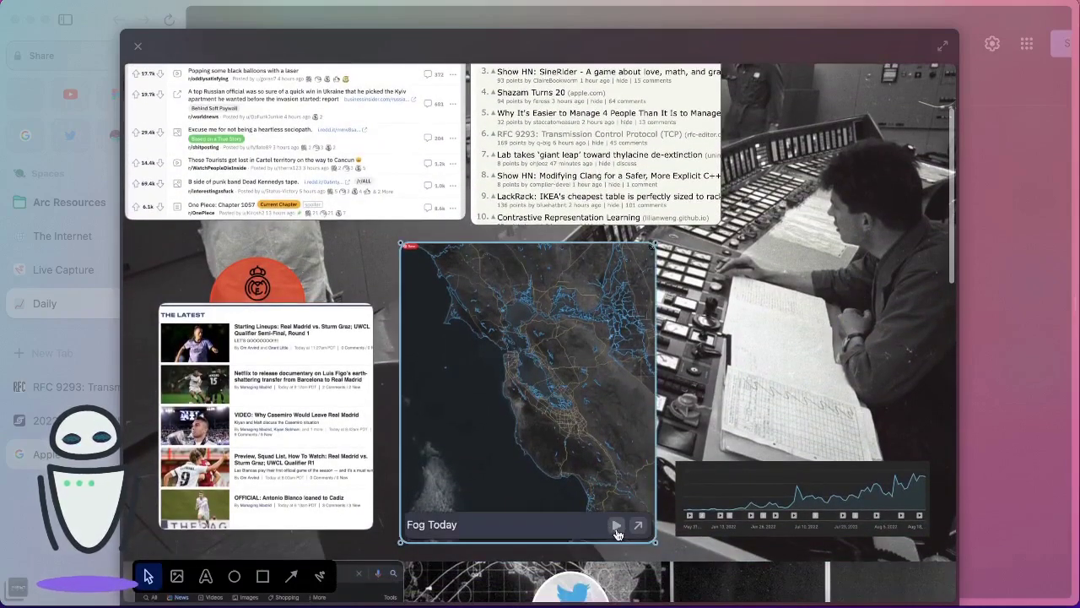
left_click(617, 526)
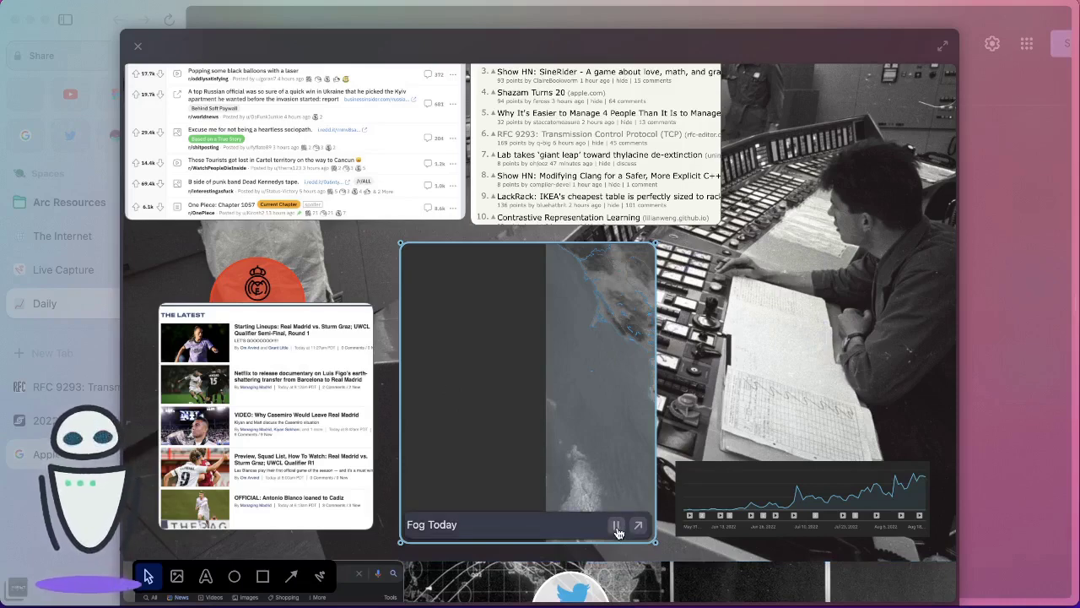
left_click(617, 526)
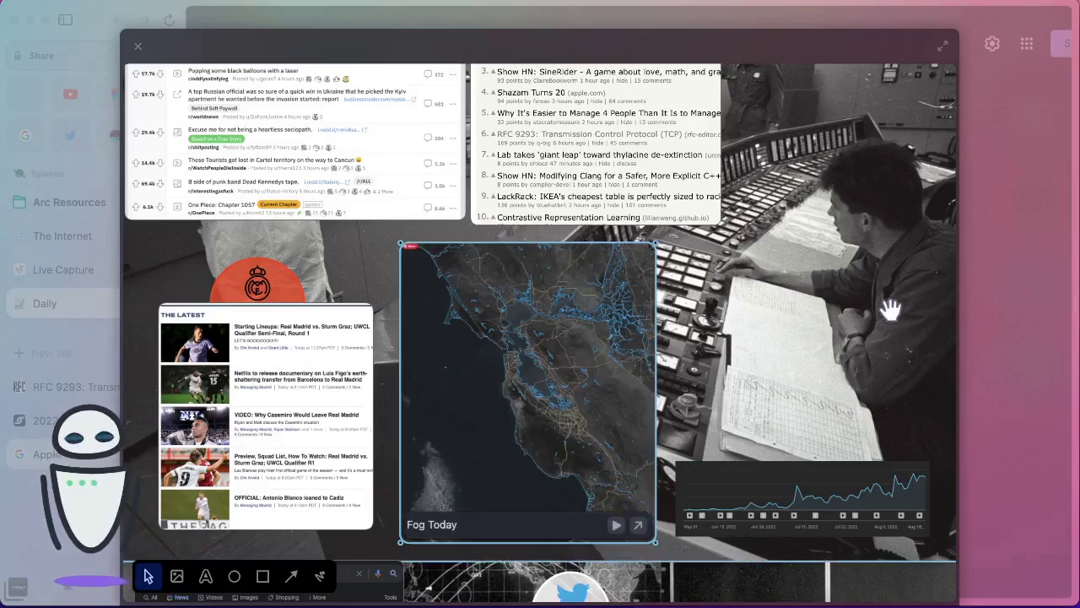
Step: Look over the captures on the Daily easel, close it, and open the Live Capture easel
scroll(891, 311, "down", 10)
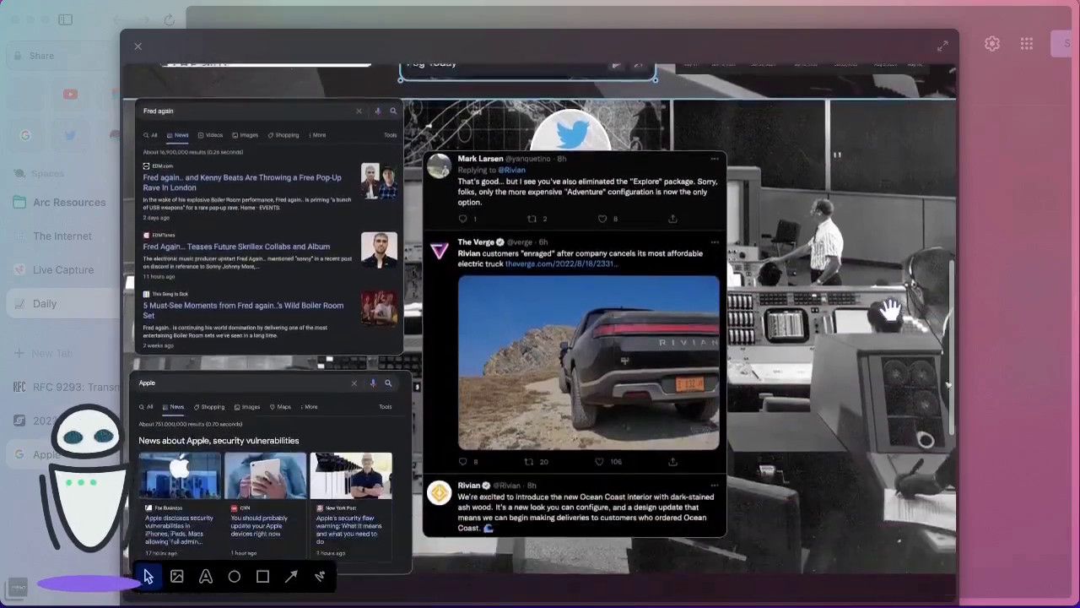
scroll(890, 311, "up", 2)
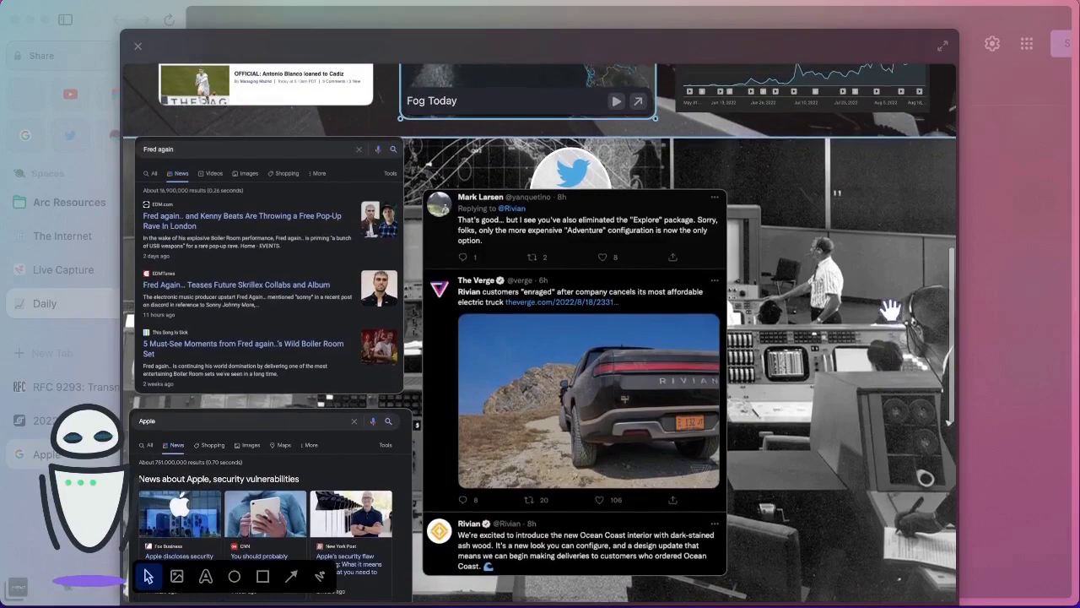
scroll(890, 310, "up", 8)
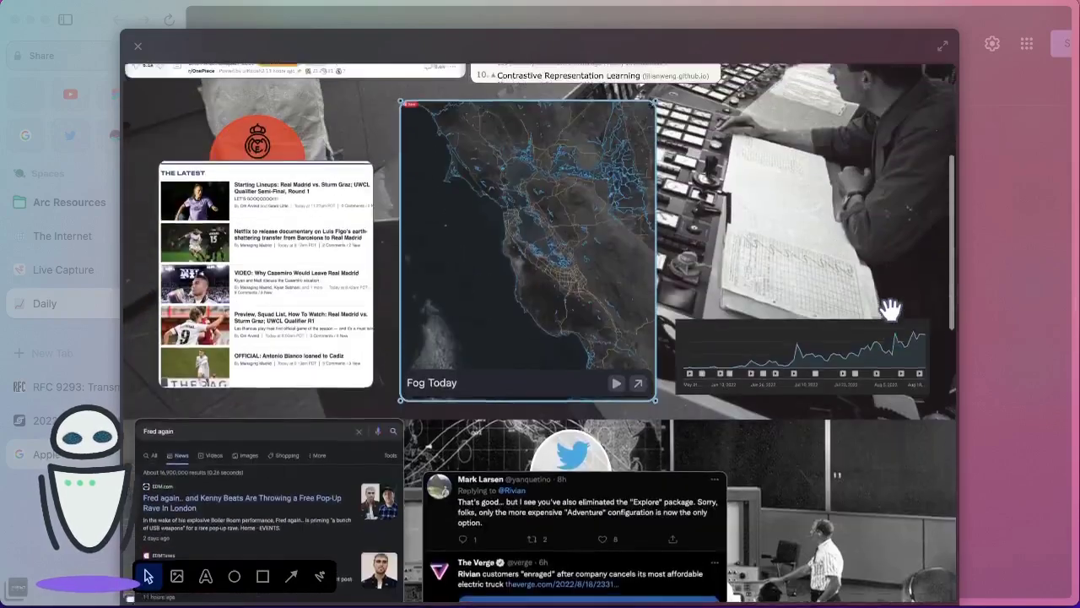
scroll(890, 310, "up", 8)
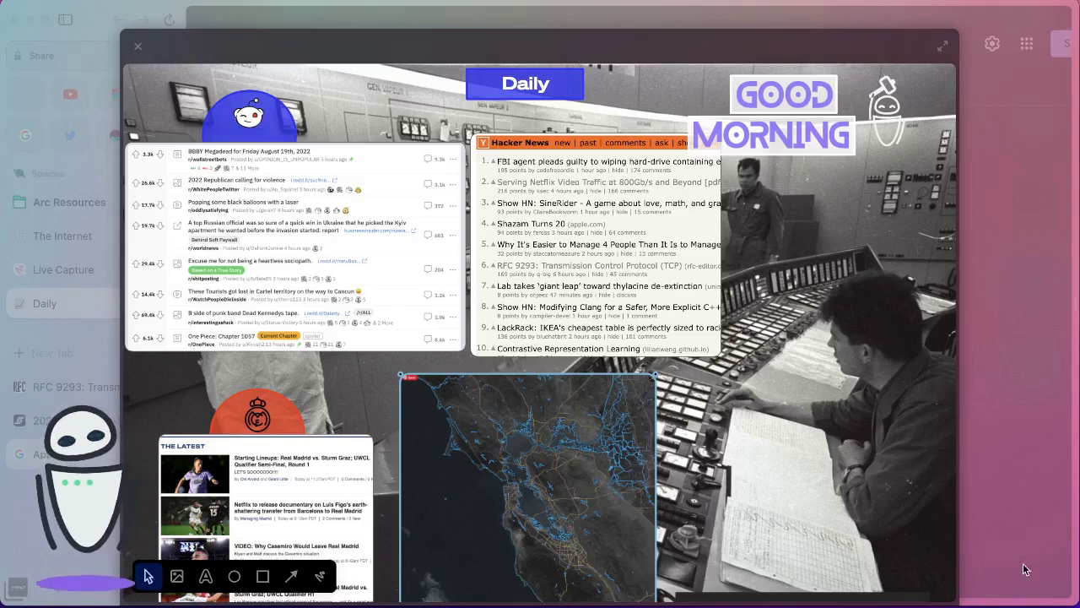
scroll(806, 377, "down", 3)
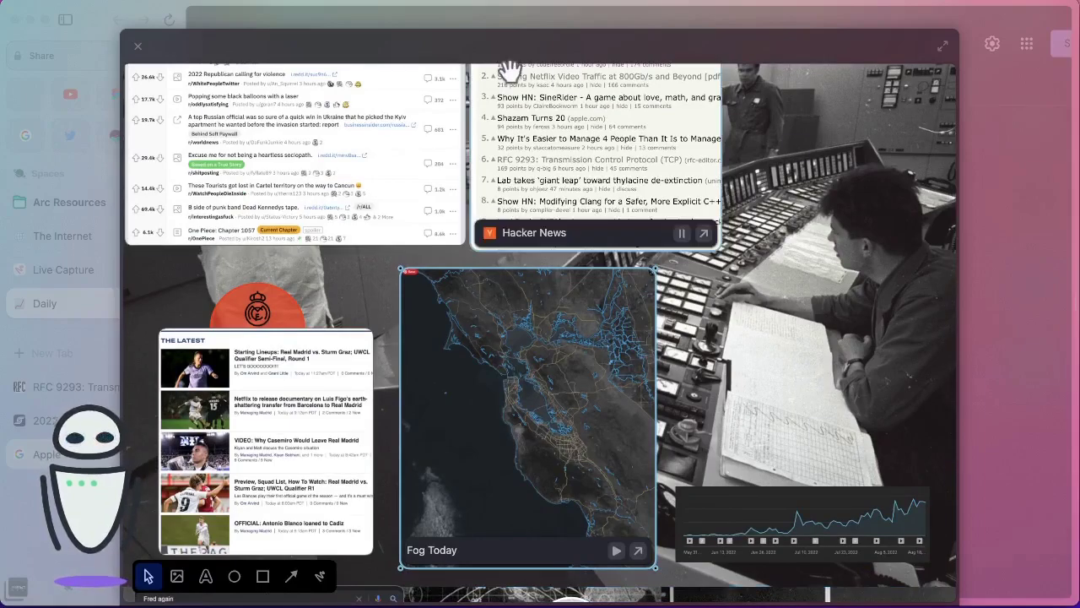
left_click(137, 47)
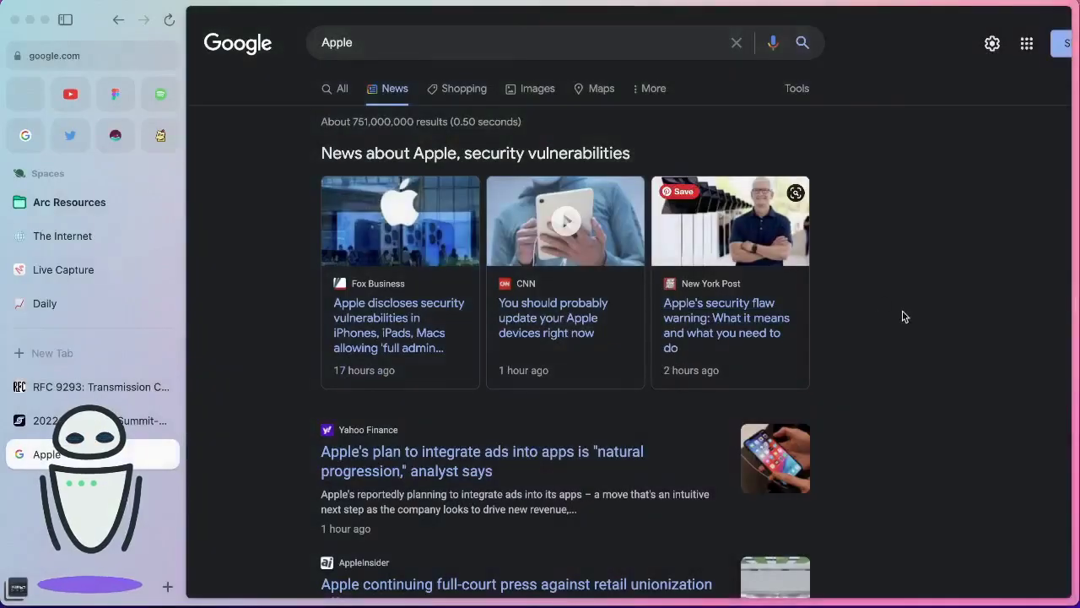
left_click(49, 277)
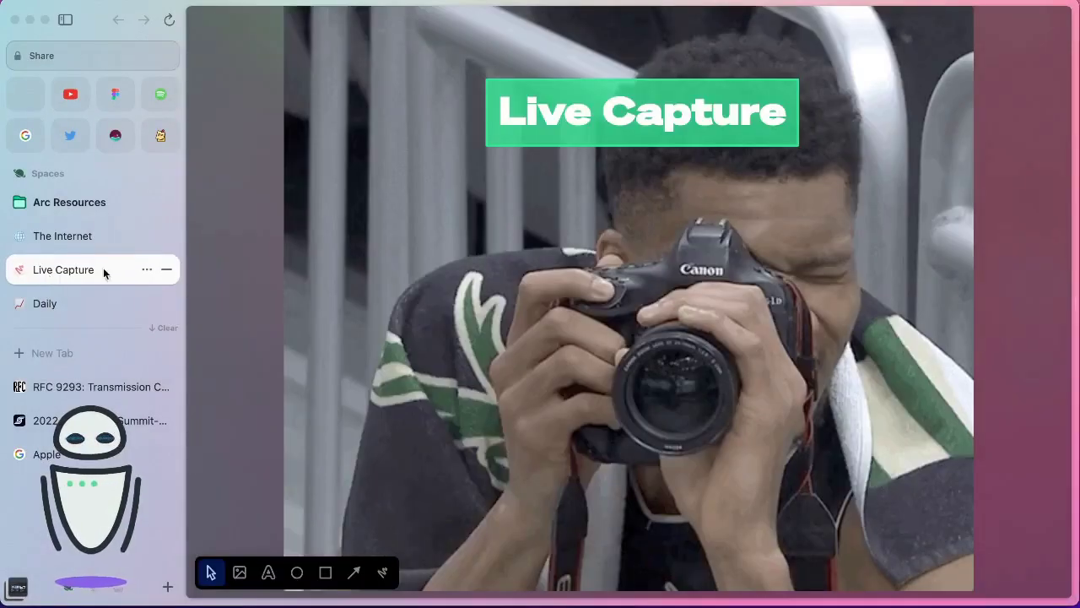